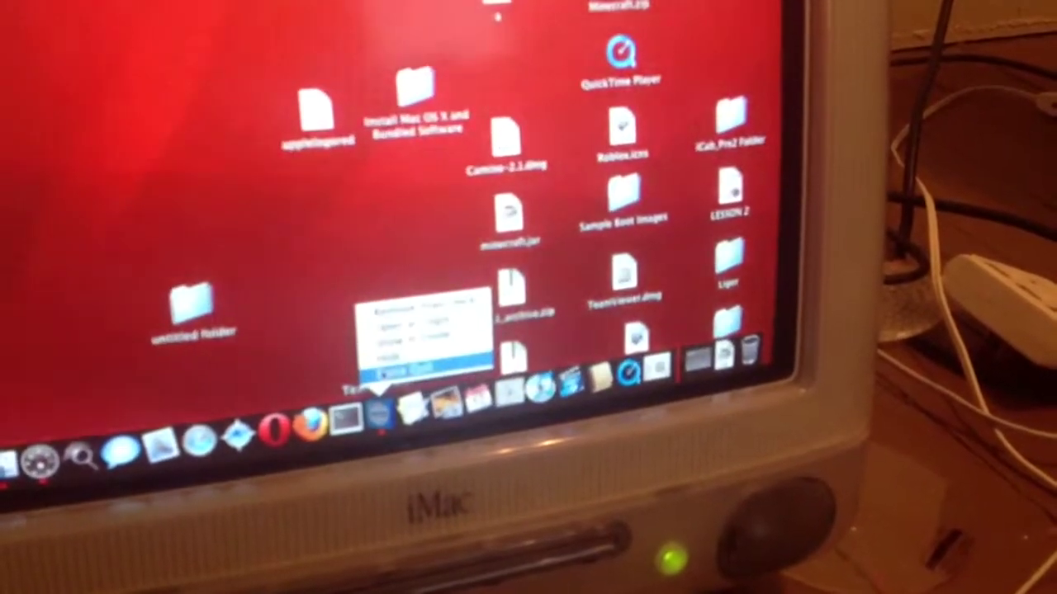
Dismiss the Dock shortcut menu without choosing any of its items
click(425, 365)
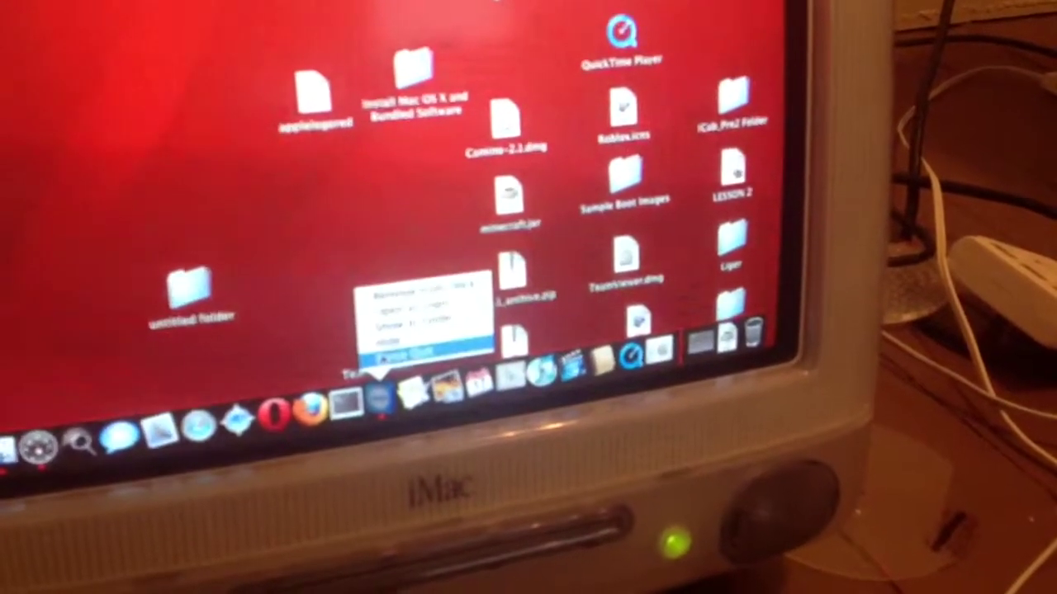